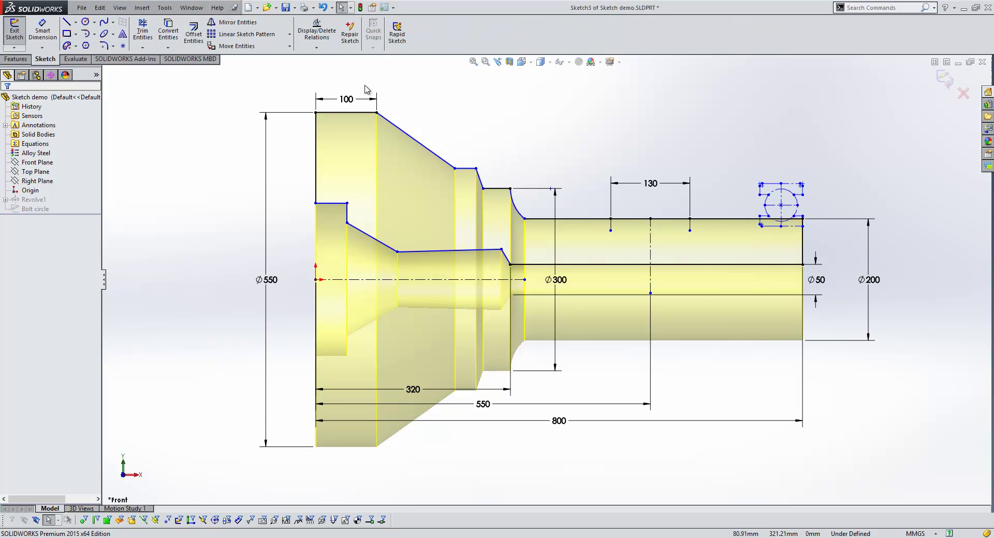
Step: Delete the three short profile lines at the large flange's upper-left corner
{"action": "left_click_drag", "start_coordinate": [430, 135], "coordinate": [342, 210]}
{"action": "key", "text": "Delete"}
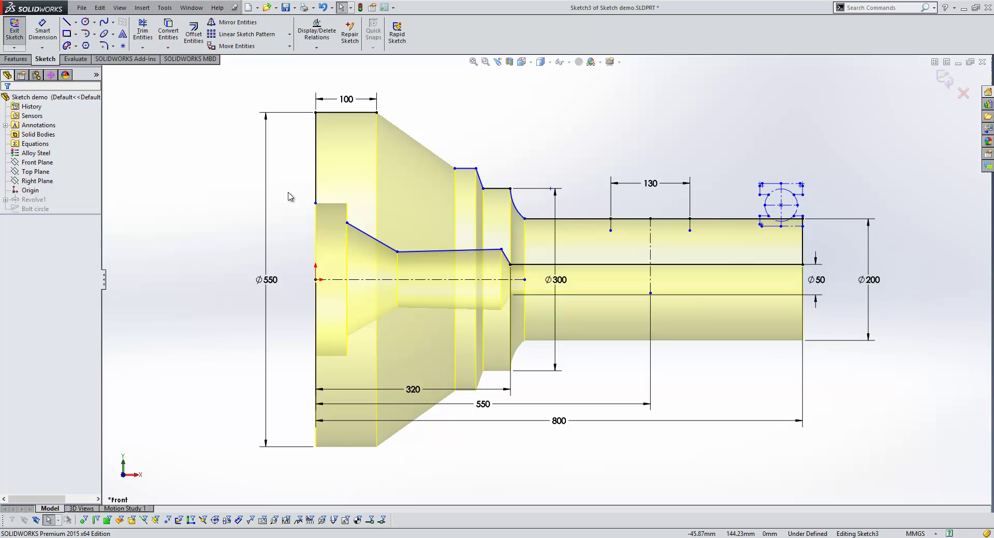
{"action": "key", "text": "s"}
Step: Draw a tangent arc from the top of the flange's vertical edge to the sloped bore line
{"action": "left_click", "coordinate": [298, 235]}
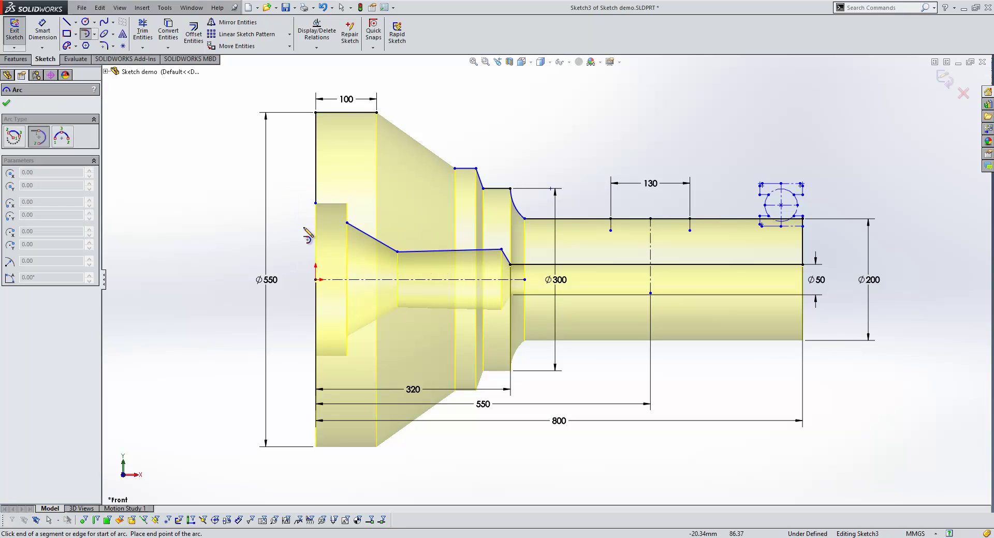
{"action": "left_click", "coordinate": [316, 203]}
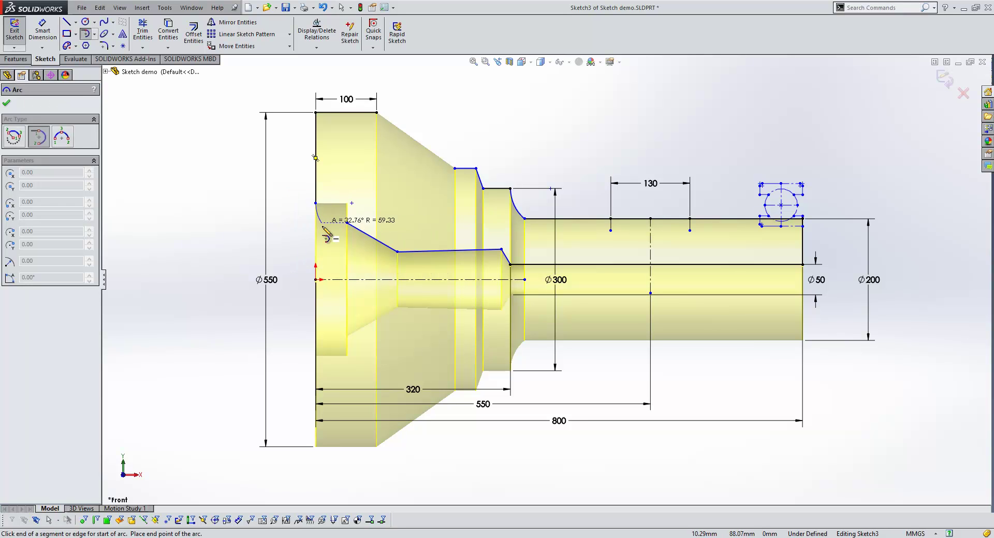
{"action": "left_click", "coordinate": [347, 223]}
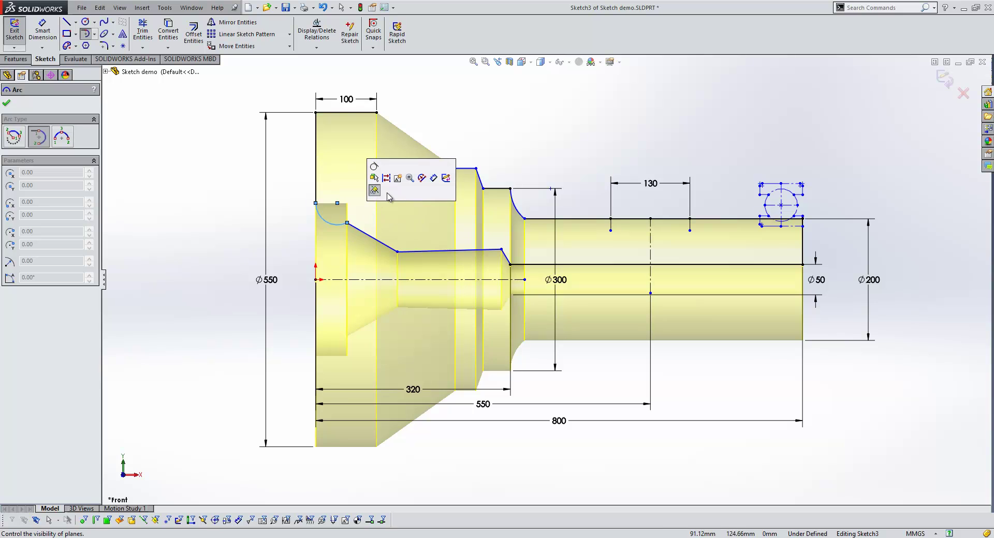
Step: Make the arc tangent to the sloped line and draw a line ending at the flange's top corner
{"action": "left_click", "coordinate": [375, 172]}
{"action": "key", "text": "Escape"}
{"action": "key", "text": "s"}
{"action": "left_click", "coordinate": [417, 181]}
{"action": "left_click", "coordinate": [377, 113]}
Step: Make the new line vertical and draw a style spline from its lower end to the step corner
{"action": "left_click", "coordinate": [443, 56]}
{"action": "key", "text": "s"}
{"action": "left_click", "coordinate": [452, 168]}
{"action": "left_click", "coordinate": [456, 214]}
{"action": "left_click", "coordinate": [376, 129]}
{"action": "double_click", "coordinate": [455, 168]}
Step: Give the spline equal curvature with the adjoining line at the step corner
{"action": "key", "text": "Escape"}
{"action": "left_click", "coordinate": [455, 169]}
{"action": "left_click", "coordinate": [506, 113]}
{"action": "left_click", "coordinate": [486, 149]}
Step: Make the slanted edge perpendicular so it stands vertical, and make the flange fillet arc tangent
{"action": "left_click", "coordinate": [476, 170]}
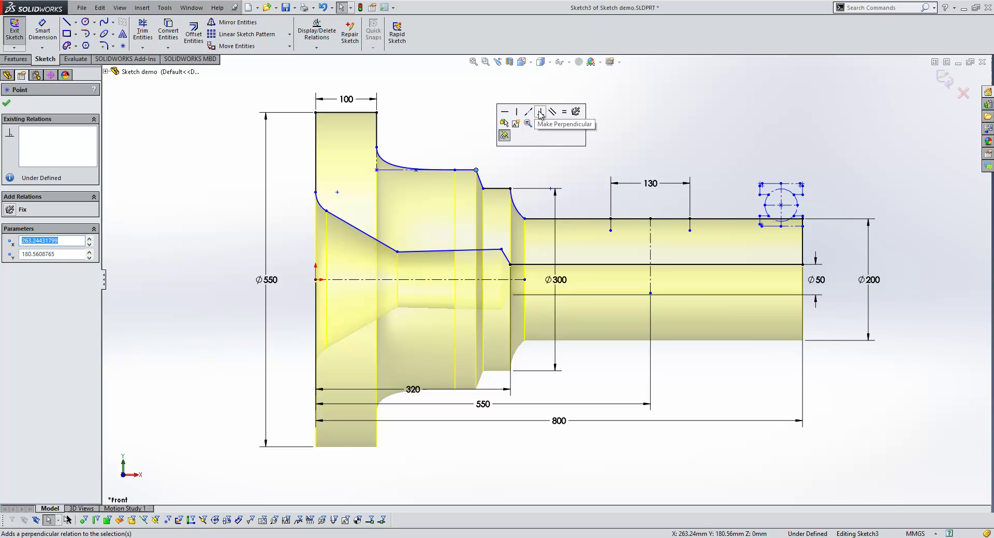
{"action": "left_click", "coordinate": [542, 112]}
{"action": "left_click", "coordinate": [543, 153]}
{"action": "left_click", "coordinate": [526, 220]}
{"action": "left_click", "coordinate": [550, 159]}
{"action": "left_click", "coordinate": [546, 160]}
Step: Add a Horizontal relation to the inner bore line so it runs parallel to the axis
{"action": "middle_click_drag", "start_coordinate": [473, 271], "coordinate": [428, 171]}
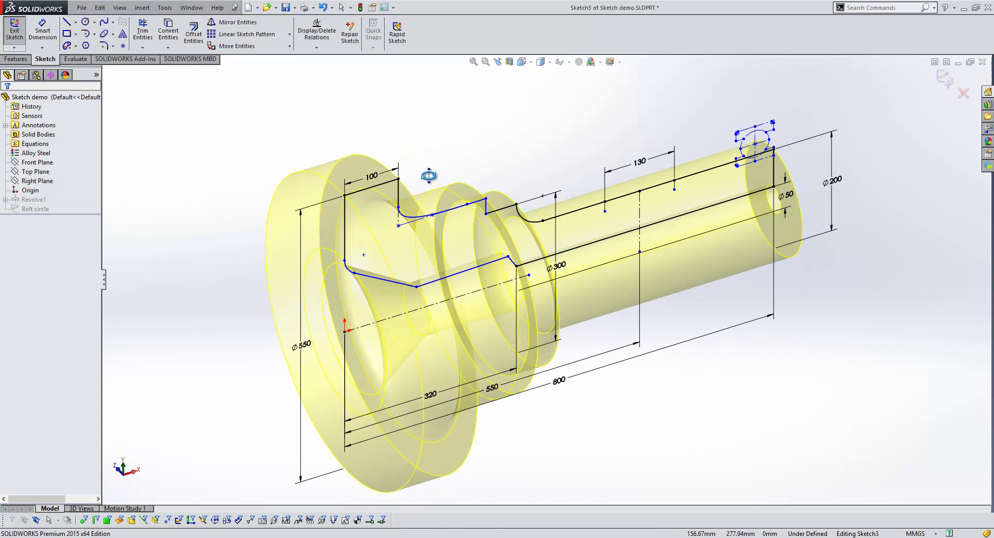
{"action": "left_click", "coordinate": [468, 276]}
{"action": "left_click", "coordinate": [496, 214]}
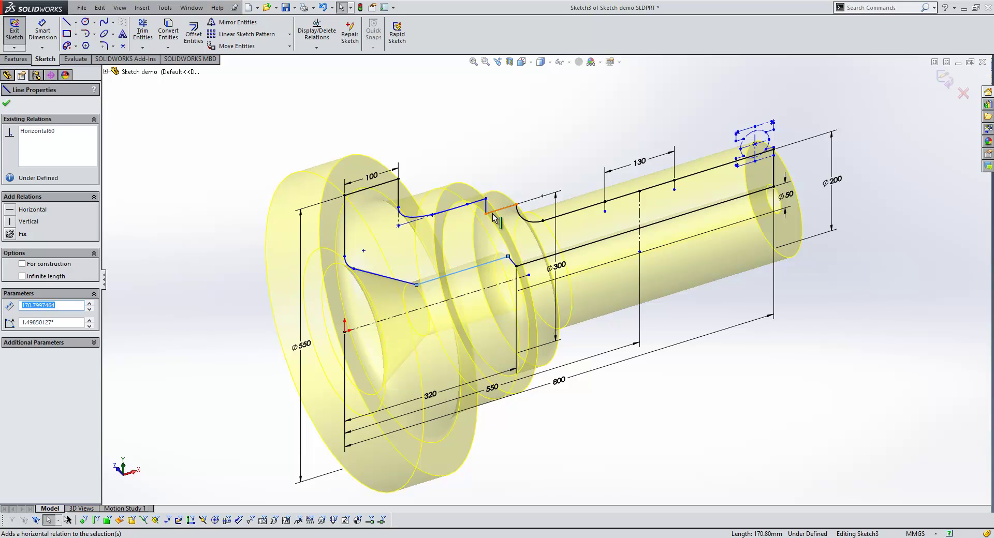
Step: Switch to Front view and dimension the flared line at 60° to the centreline
{"action": "left_click", "coordinate": [465, 167]}
{"action": "key", "text": "ctrl+1"}
{"action": "key", "text": "s"}
{"action": "left_click", "coordinate": [359, 257]}
{"action": "left_click", "coordinate": [383, 247]}
{"action": "left_click", "coordinate": [372, 286]}
{"action": "left_click", "coordinate": [342, 281]}
{"action": "type", "text": "60"}
{"action": "key", "text": "Return"}
Step: Dimension the chamfer line at 118° to the centreline
{"action": "left_click", "coordinate": [497, 269]}
{"action": "left_click", "coordinate": [472, 284]}
{"action": "left_click", "coordinate": [421, 285]}
{"action": "scroll", "coordinate": [611, 254], "scroll_direction": "down", "scroll_amount": 2}
Step: Sketch the groove with a midpoint-line bottom and sides rising to the 130-dimension corners
{"action": "key", "text": "s"}
{"action": "left_click", "coordinate": [612, 241]}
{"action": "left_click", "coordinate": [620, 273]}
{"action": "left_click", "coordinate": [606, 255]}
{"action": "left_click", "coordinate": [636, 255]}
{"action": "left_click", "coordinate": [651, 232]}
{"action": "left_click", "coordinate": [561, 232]}
{"action": "key", "text": "Escape"}
{"action": "key", "text": "Escape"}
{"action": "left_click", "coordinate": [548, 232]}
{"action": "left_click", "coordinate": [516, 202]}
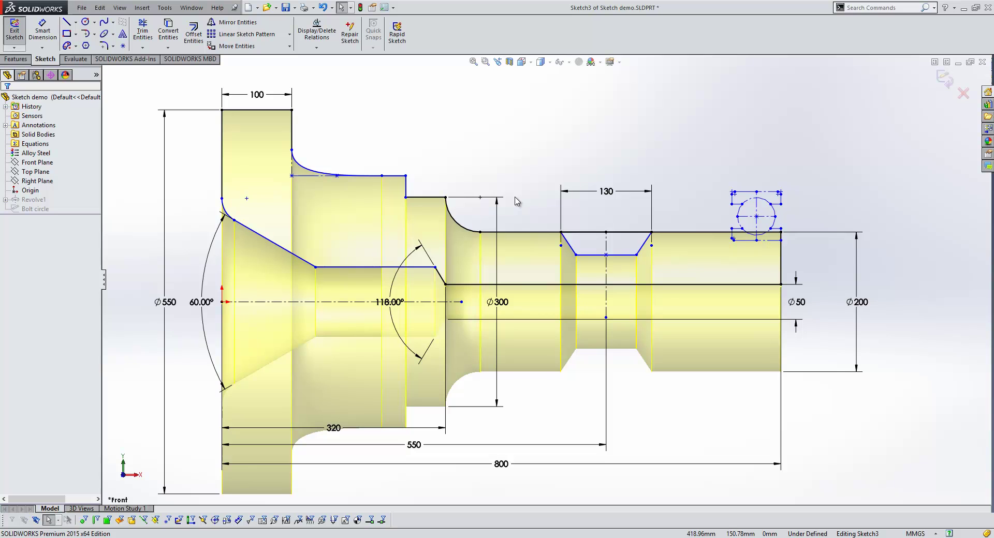
Step: Draw a small centre rectangle with construction lines
{"action": "key", "text": "s"}
{"action": "left_click", "coordinate": [540, 216]}
{"action": "scroll", "coordinate": [600, 166], "scroll_direction": "down", "scroll_amount": 3}
{"action": "left_click_drag", "start_coordinate": [613, 164], "coordinate": [631, 171]}
Step: Dimension the rectangle to 30 wide and 20 high
{"action": "right_click", "coordinate": [631, 171]}
{"action": "left_click", "coordinate": [642, 179]}
{"action": "left_click", "coordinate": [626, 172]}
{"action": "left_click", "coordinate": [614, 188]}
{"action": "key", "text": "Return"}
{"action": "scroll", "coordinate": [671, 183], "scroll_direction": "down", "scroll_amount": 2}
{"action": "left_click", "coordinate": [599, 177]}
{"action": "left_click", "coordinate": [650, 188]}
{"action": "type", "text": "20"}
{"action": "key", "text": "Return"}
{"action": "key", "text": "Escape"}
Step: Drag the rectangle down so it sits inside the groove
{"action": "left_click_drag", "start_coordinate": [577, 168], "coordinate": [571, 370]}
{"action": "left_click", "coordinate": [408, 228]}
{"action": "scroll", "coordinate": [422, 236], "scroll_direction": "up", "scroll_amount": 6}
{"action": "scroll", "coordinate": [644, 316], "scroll_direction": "down", "scroll_amount": 3}
{"action": "right_click", "coordinate": [599, 292]}
{"action": "left_click", "coordinate": [640, 323]}
{"action": "left_click", "coordinate": [582, 213]}
{"action": "scroll", "coordinate": [689, 254], "scroll_direction": "down", "scroll_amount": 1}
{"action": "right_click", "coordinate": [636, 252]}
{"action": "left_click", "coordinate": [666, 281]}
{"action": "left_click", "coordinate": [581, 127]}
Step: Split the long horizontal bore line into 6 equal sketch segments
{"action": "key", "text": "s"}
{"action": "left_click", "coordinate": [389, 195]}
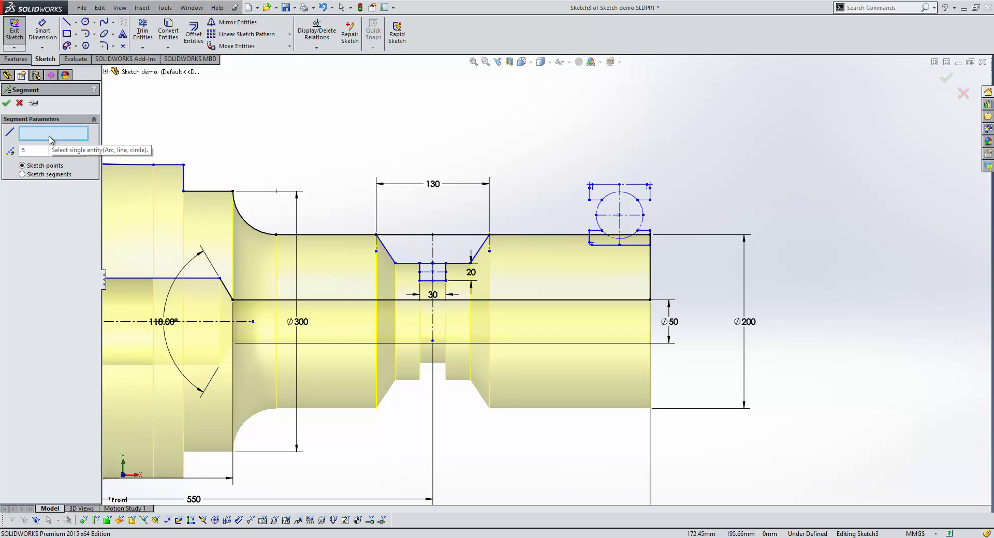
{"action": "left_click", "coordinate": [327, 300]}
{"action": "type", "text": "6"}
{"action": "left_click", "coordinate": [22, 175]}
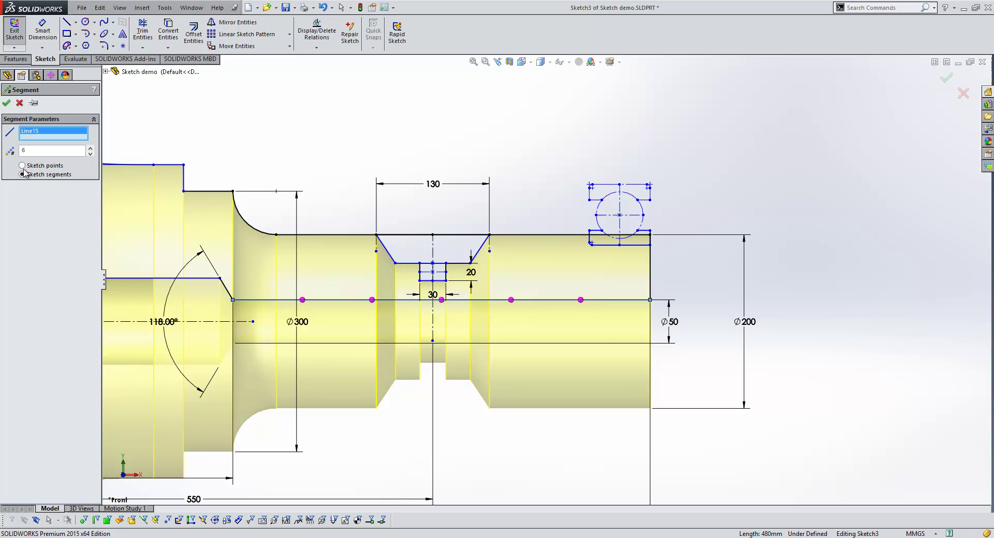
{"action": "left_click", "coordinate": [6, 102]}
Step: Delete all relations of one segment, tilt it by dragging its ends, and rebuild the revolve
{"action": "left_click", "coordinate": [599, 305]}
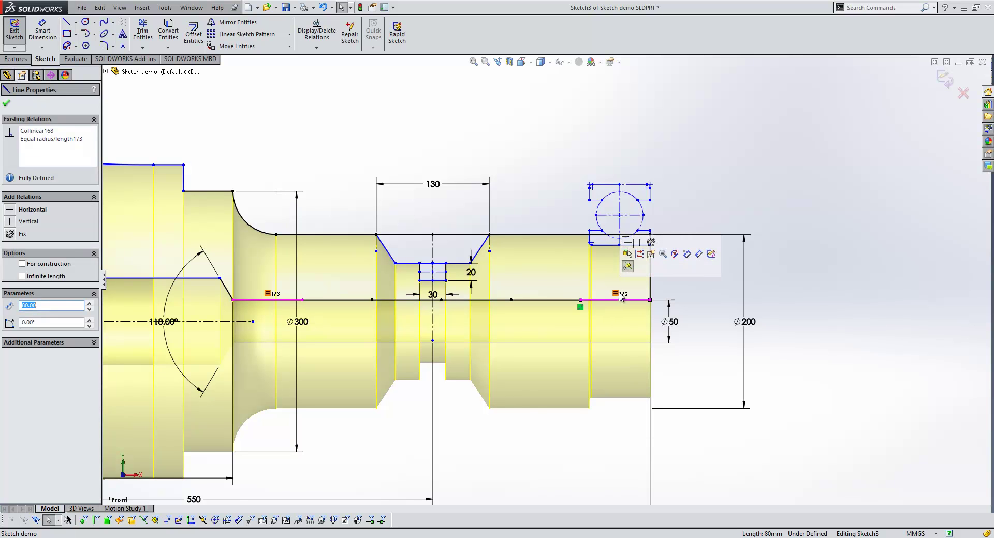
{"action": "right_click", "coordinate": [51, 155]}
{"action": "left_click", "coordinate": [73, 158]}
{"action": "left_click_drag", "start_coordinate": [649, 300], "coordinate": [650, 257]}
{"action": "left_click_drag", "start_coordinate": [581, 300], "coordinate": [617, 299]}
{"action": "left_click", "coordinate": [506, 192]}
{"action": "key", "text": "ctrl+b"}
{"action": "scroll", "coordinate": [468, 206], "scroll_direction": "up", "scroll_amount": 2}
Step: Open the Bolt circle sketch for editing and view it face-on
{"action": "middle_click_drag", "start_coordinate": [386, 236], "coordinate": [443, 248]}
{"action": "right_click", "coordinate": [290, 210]}
{"action": "left_click", "coordinate": [299, 165]}
{"action": "key", "text": "ctrl+8"}
Step: Segment the Ø475 bolt circle into 8 equal divisions as sketch points
{"action": "right_click", "coordinate": [480, 139]}
{"action": "left_click", "coordinate": [526, 164]}
{"action": "left_click", "coordinate": [91, 148]}
{"action": "left_click", "coordinate": [90, 148]}
{"action": "left_click", "coordinate": [23, 165]}
{"action": "left_click", "coordinate": [6, 102]}
Step: Review the sketch's relations, checking Coincident20 and Coincident21
{"action": "left_click", "coordinate": [317, 31]}
{"action": "left_click", "coordinate": [49, 165]}
{"action": "left_click", "coordinate": [50, 175]}
{"action": "left_click", "coordinate": [7, 103]}
Step: Fully define the sketch automatically, then select the added 167.94 dimension
{"action": "key", "text": "s"}
{"action": "left_click", "coordinate": [321, 238]}
{"action": "left_click", "coordinate": [50, 155]}
{"action": "left_click", "coordinate": [6, 102]}
{"action": "left_click", "coordinate": [606, 460]}
{"action": "key", "text": "Delete"}
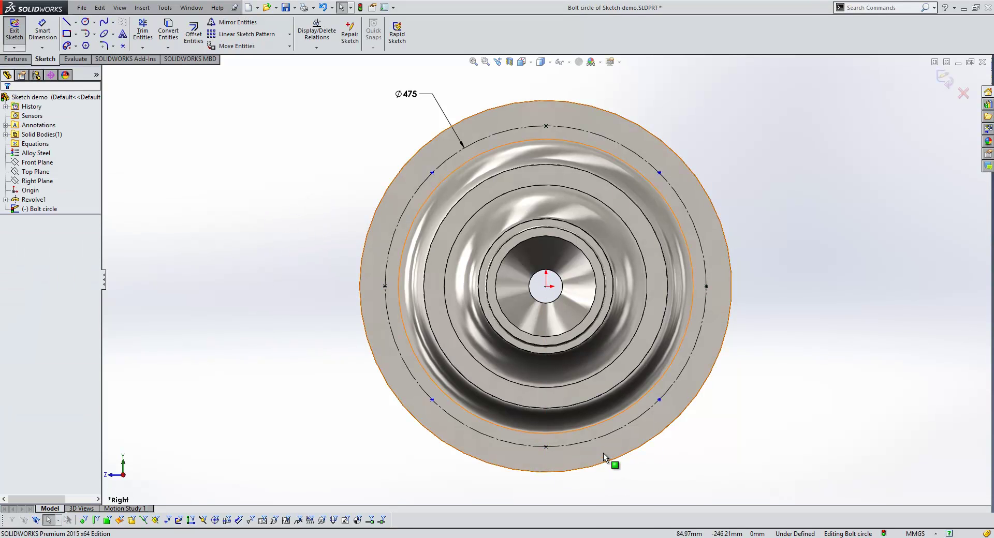